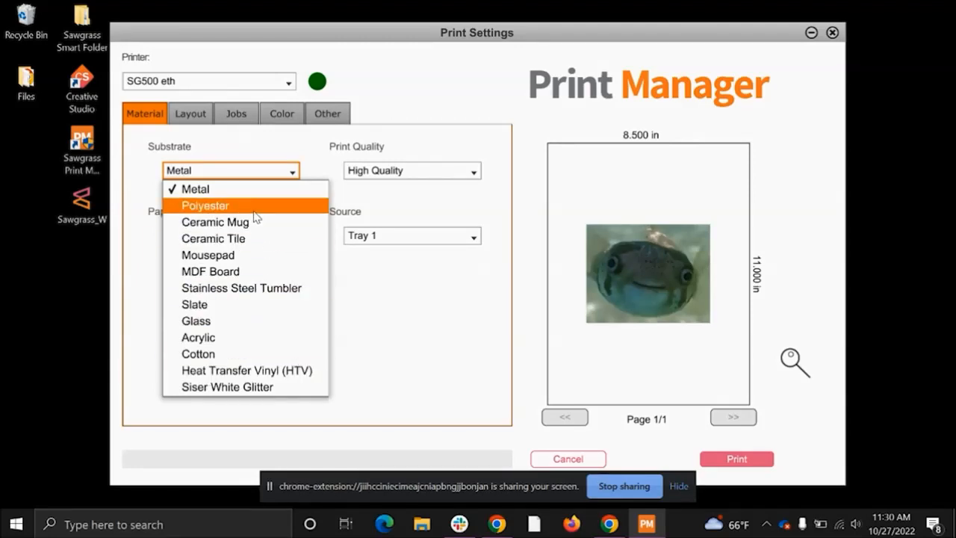
Set the substrate to Polyester and check the available print quality, paper and source options.
key("Escape")
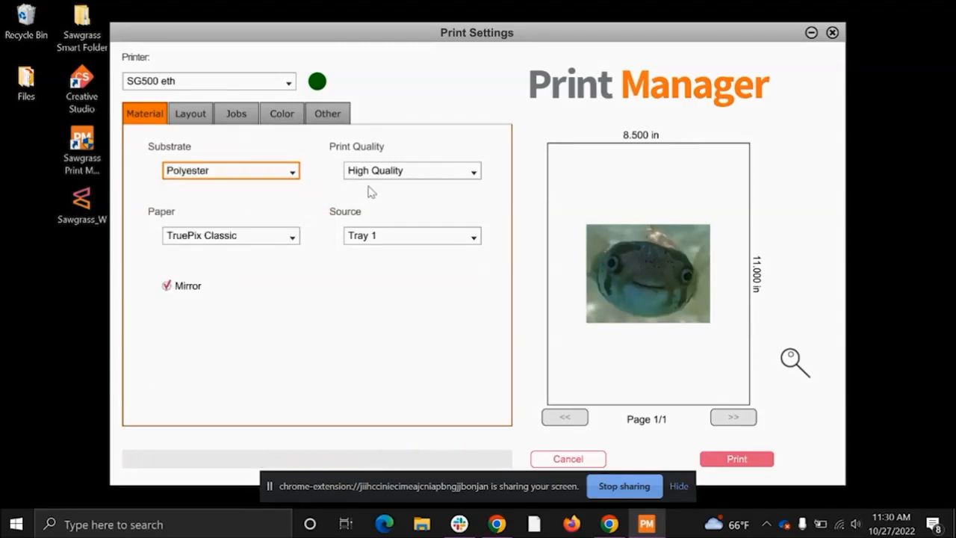
left_click(401, 173)
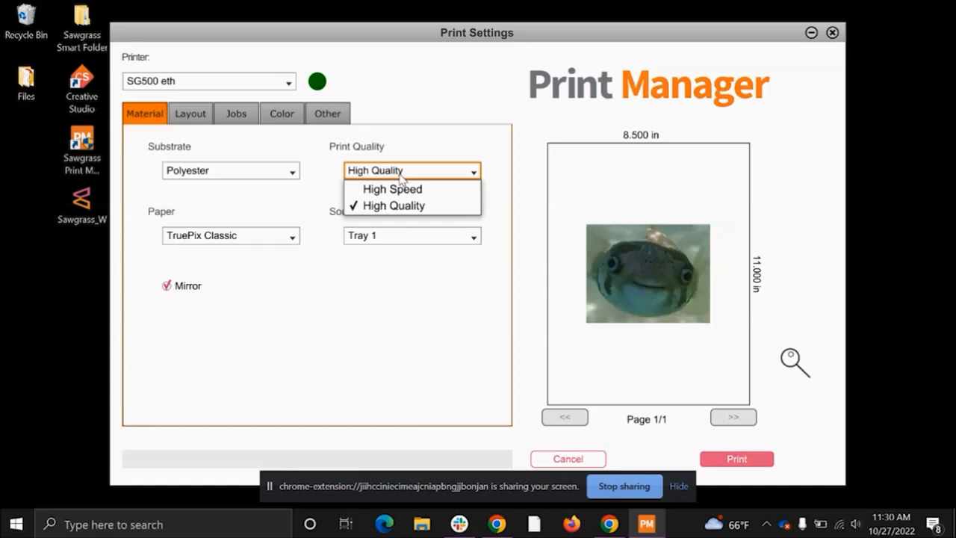
left_click(291, 237)
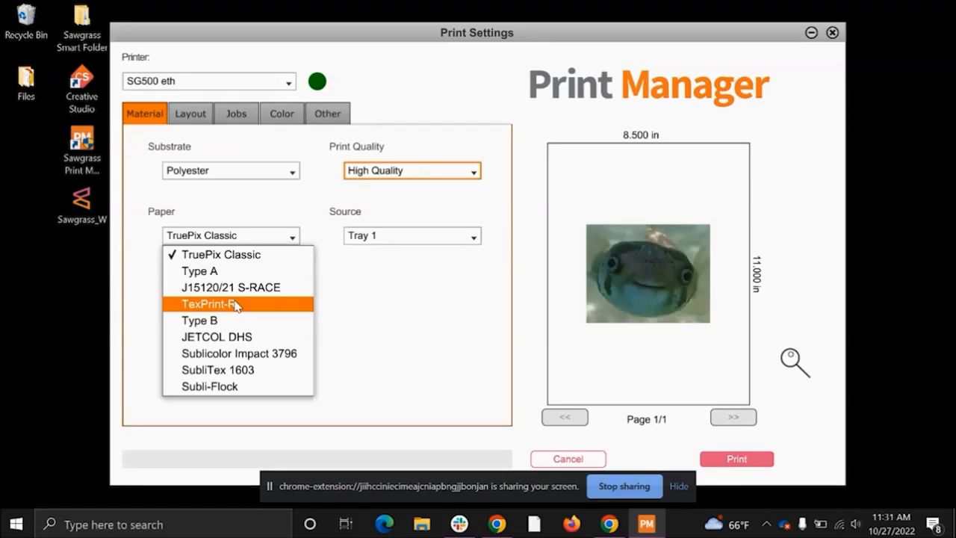
left_click(372, 308)
left_click(415, 241)
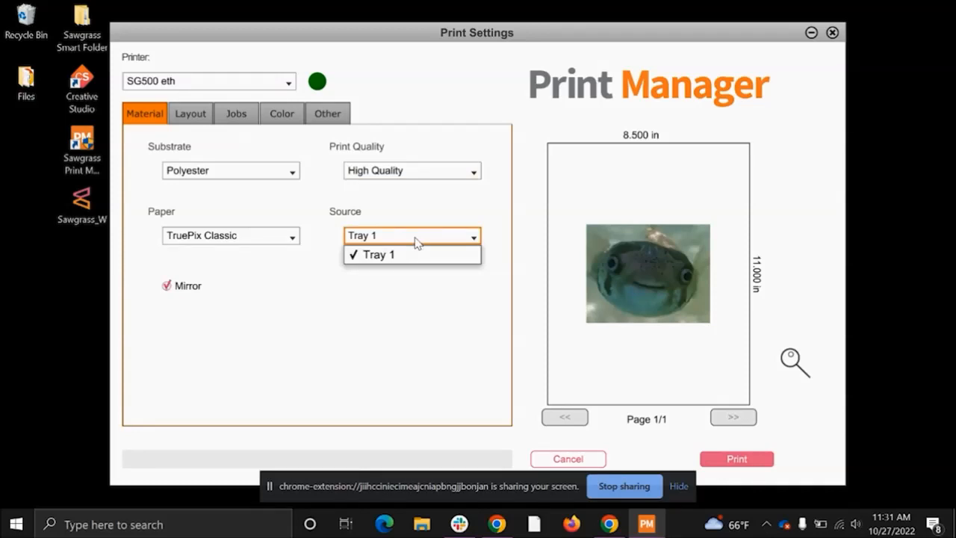
left_click(416, 240)
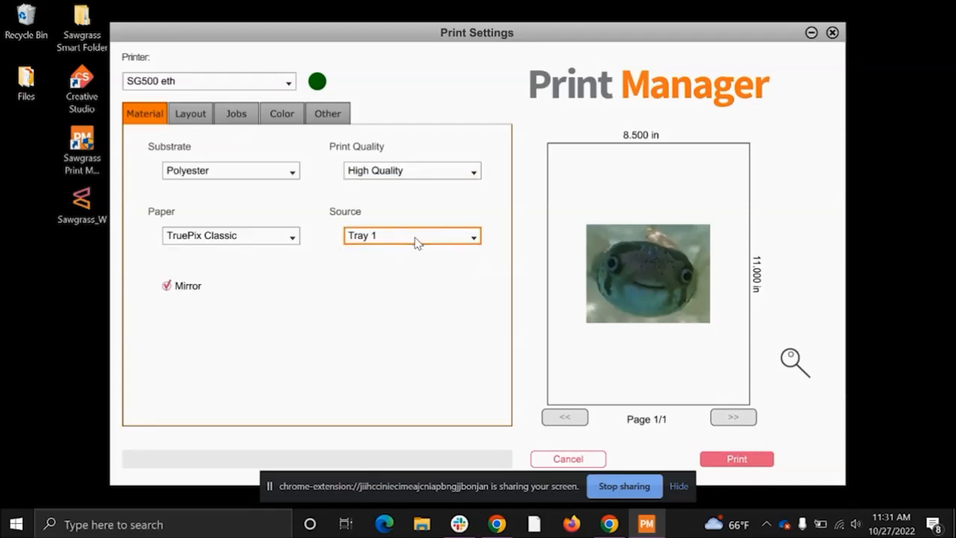
Turn print mirroring off, check the substrate options, and turn mirroring back on.
left_click(167, 286)
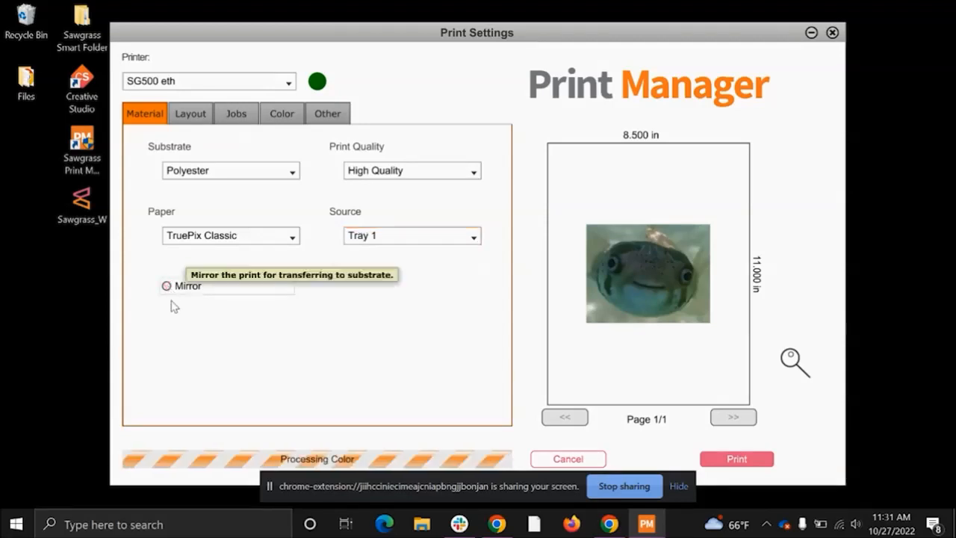
left_click(265, 174)
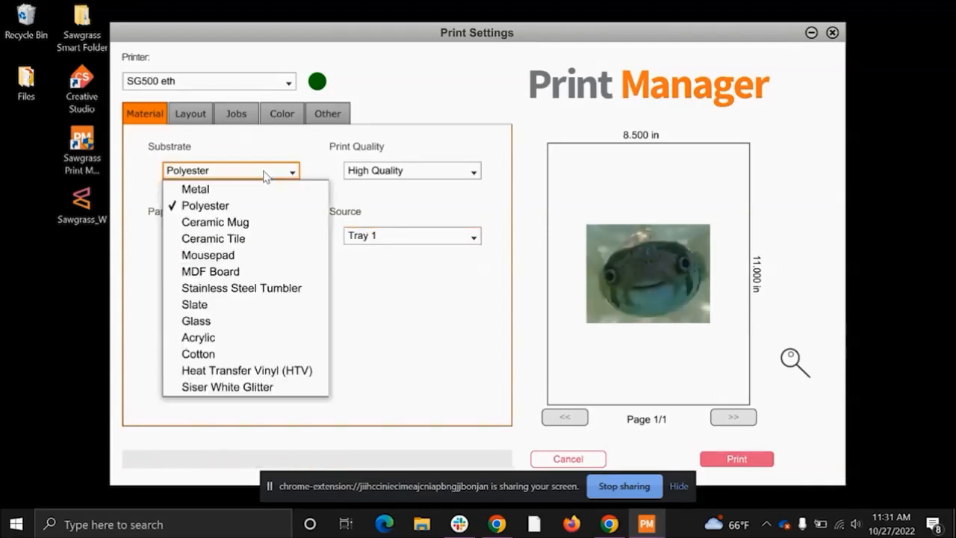
left_click(348, 317)
left_click(166, 286)
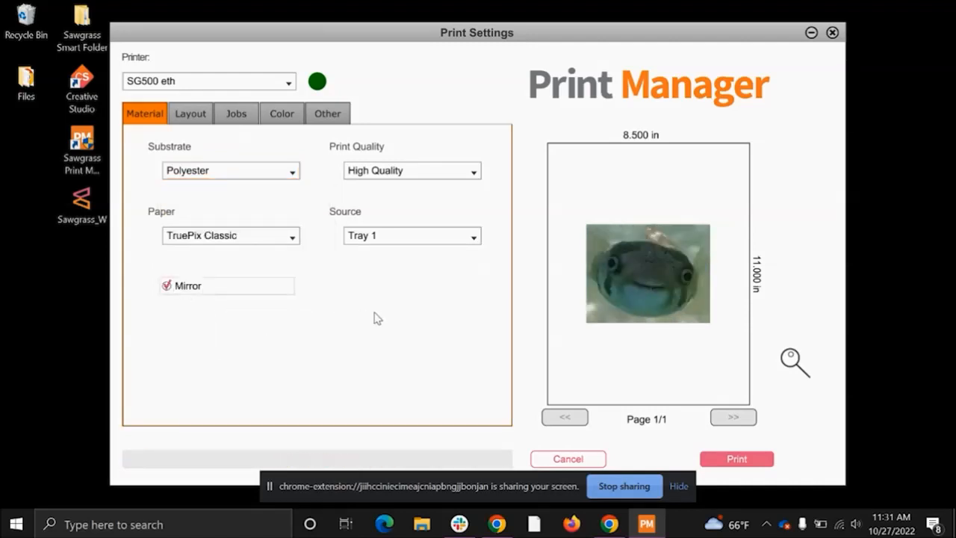
Try Preserve Layout from Designer, and return to Print Manager Performs Layout with the US Letter (8.500 X 11.000 in) page size.
left_click(202, 117)
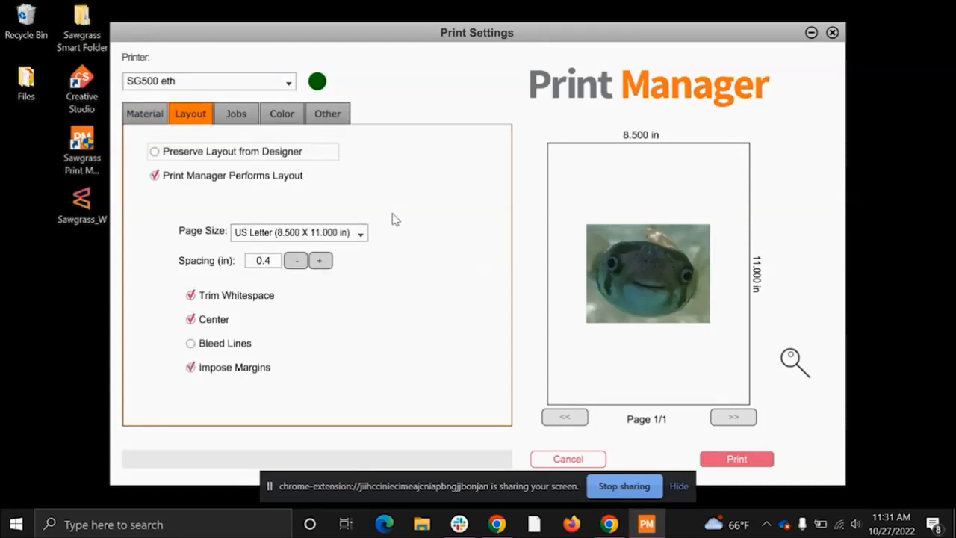
left_click(192, 154)
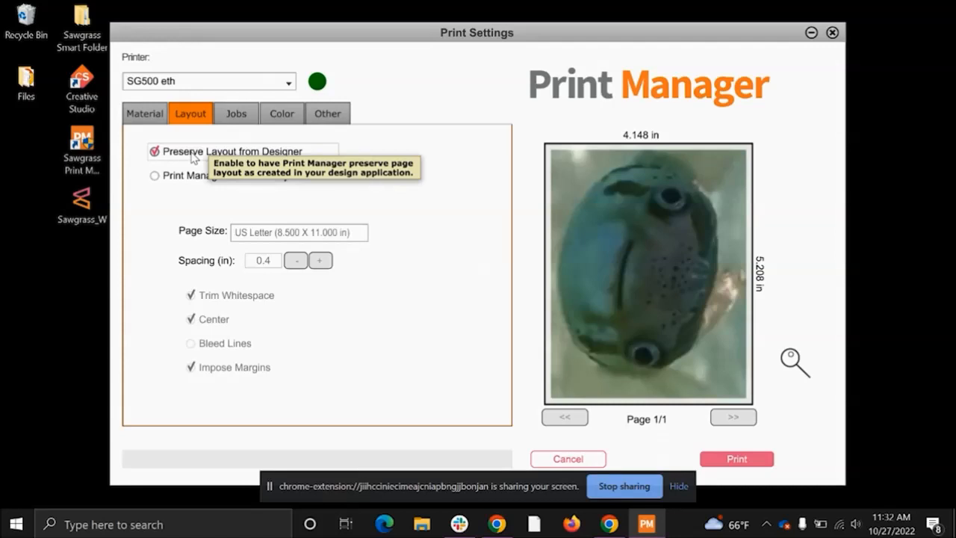
left_click(186, 184)
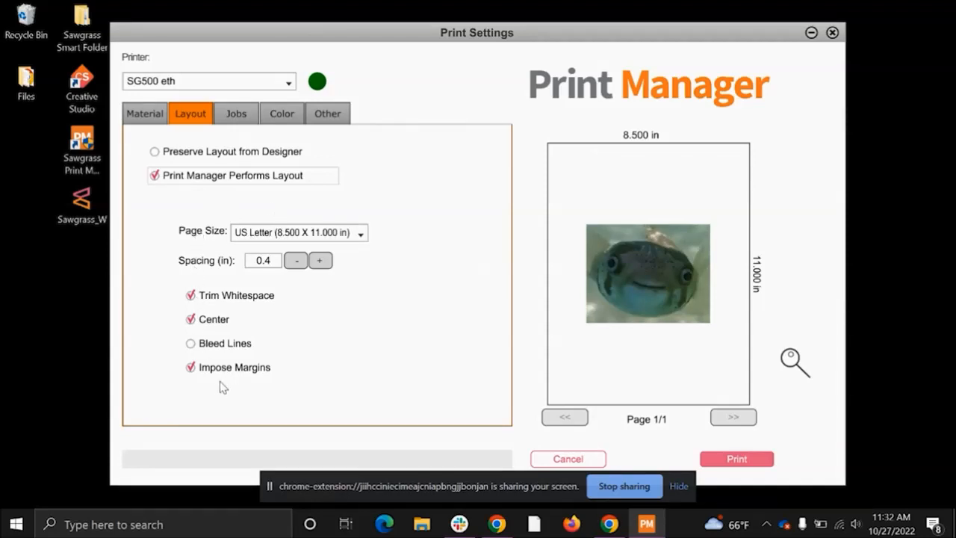
left_click(351, 235)
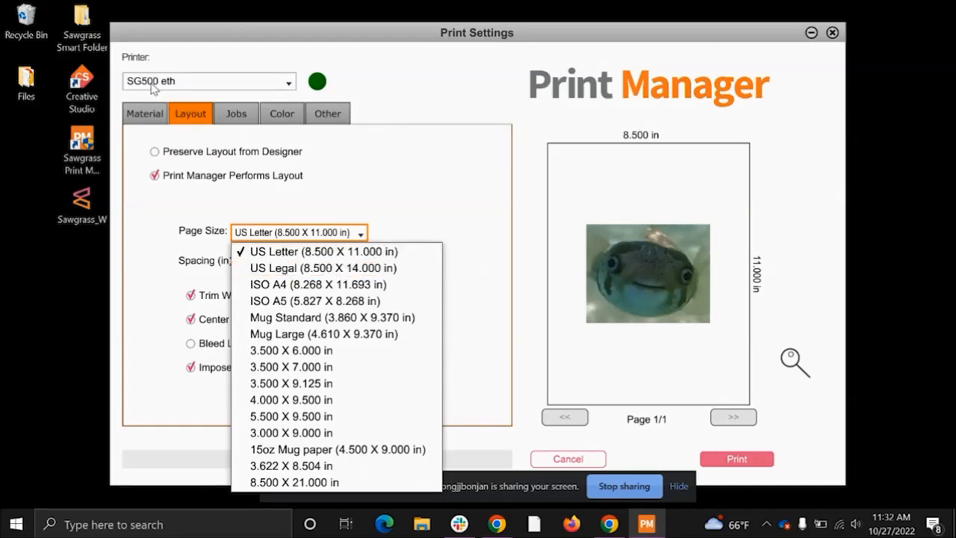
left_click(298, 258)
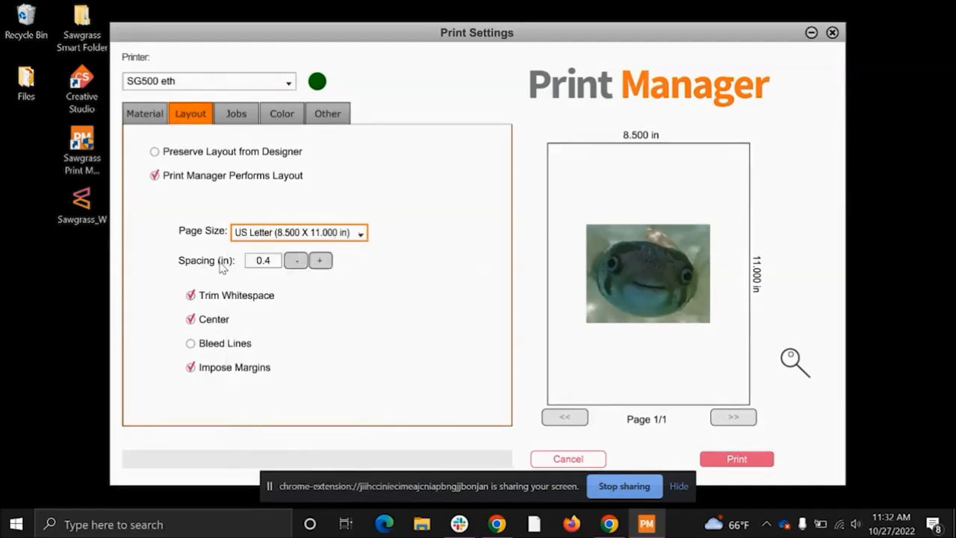
Try the layout with bleed lines on and with centering and imposed margins off.
mouse_move(221, 270)
mouse_move(220, 301)
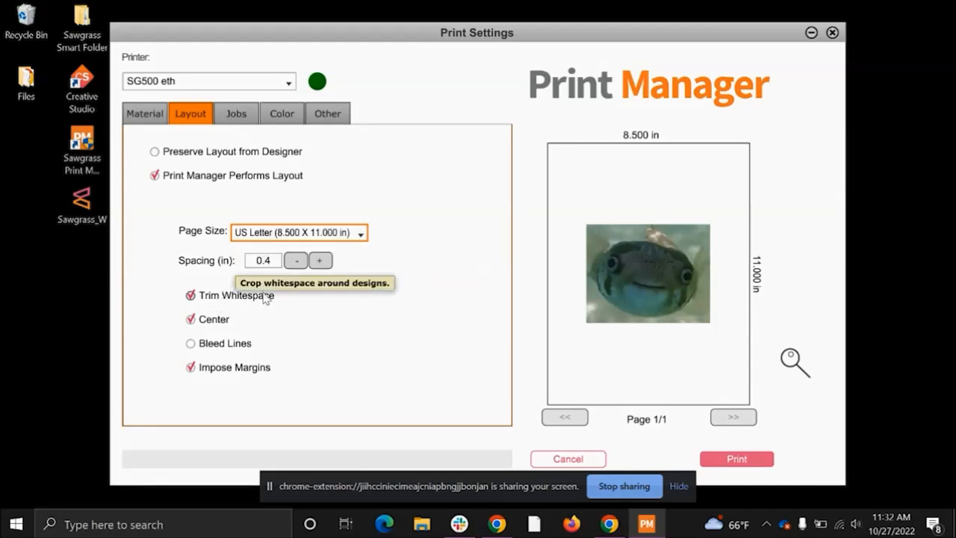
left_click(222, 321)
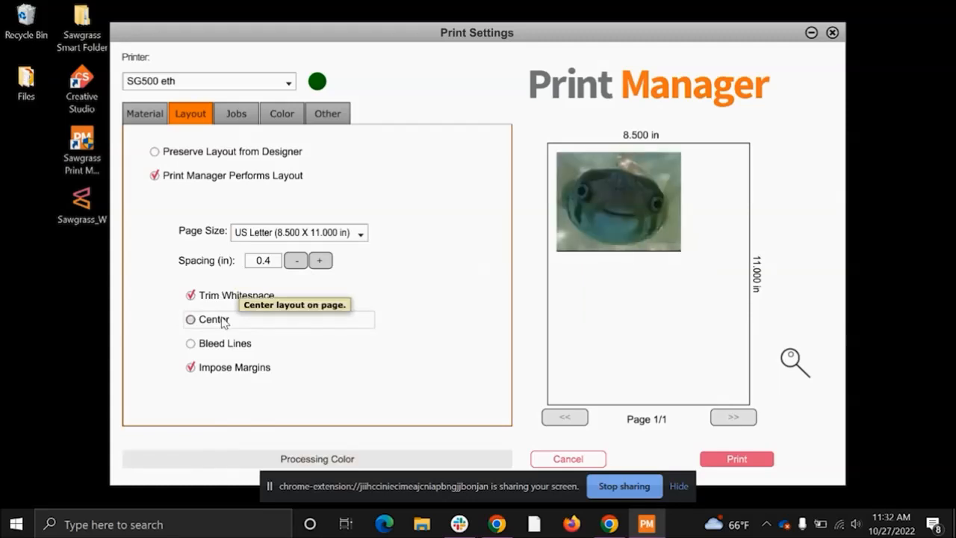
left_click(213, 344)
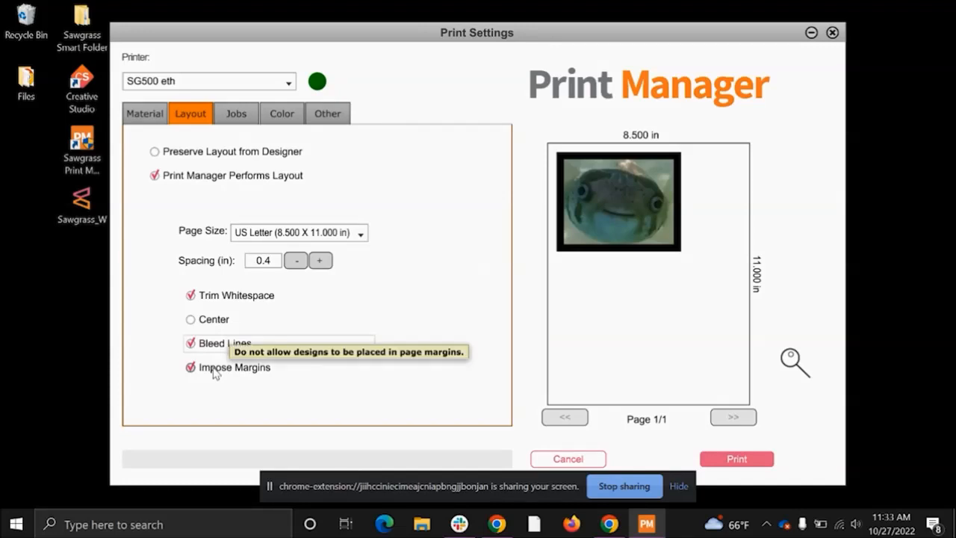
left_click(214, 369)
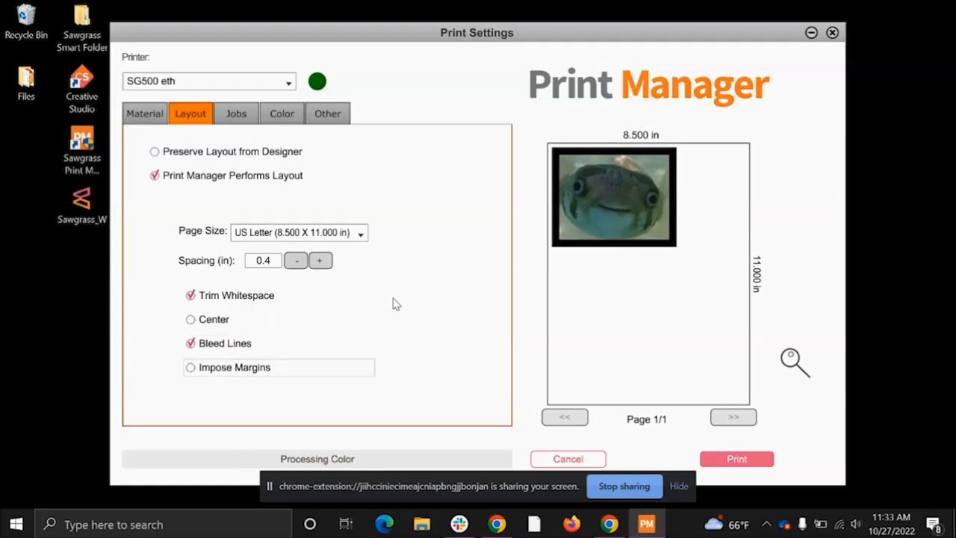
Turn bleed lines off and restore the imposed margins and centering of the layout.
left_click(246, 345)
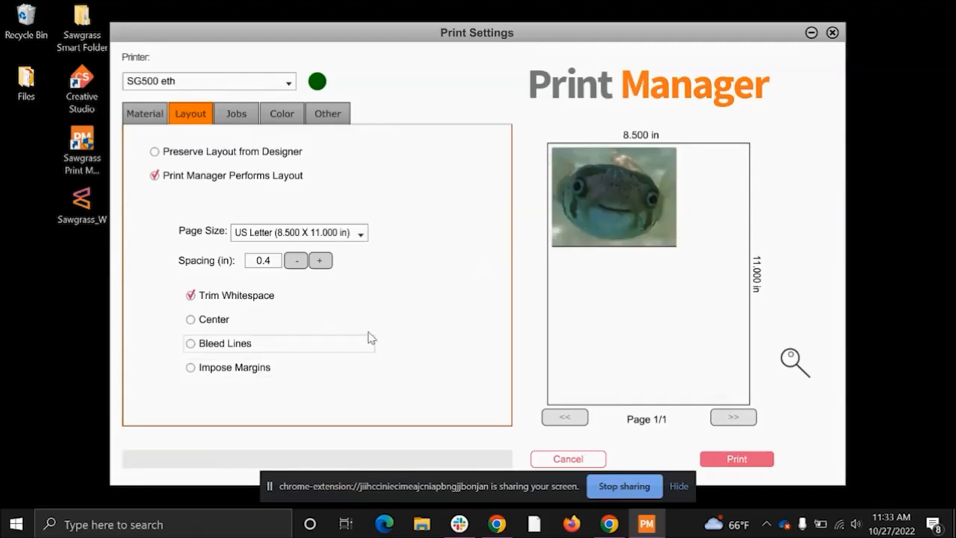
left_click(249, 371)
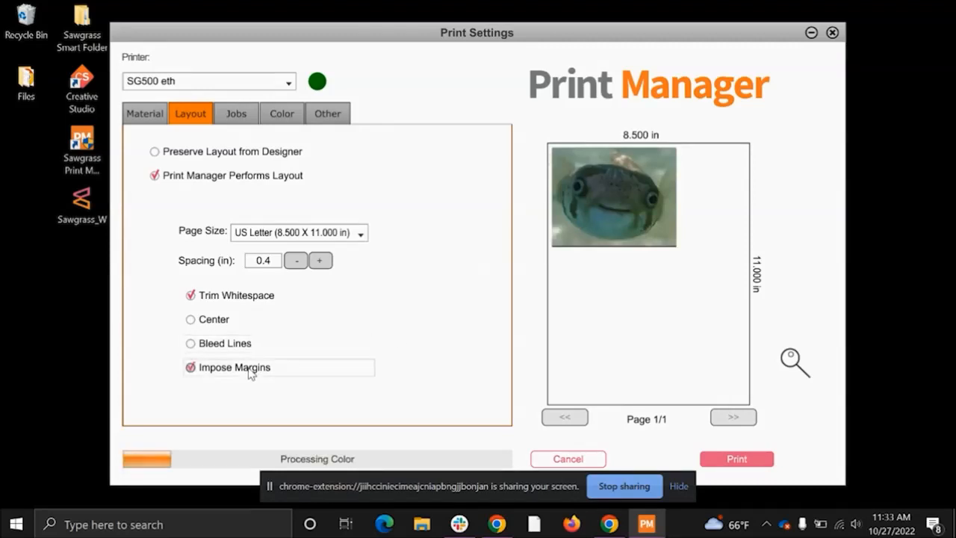
left_click(226, 323)
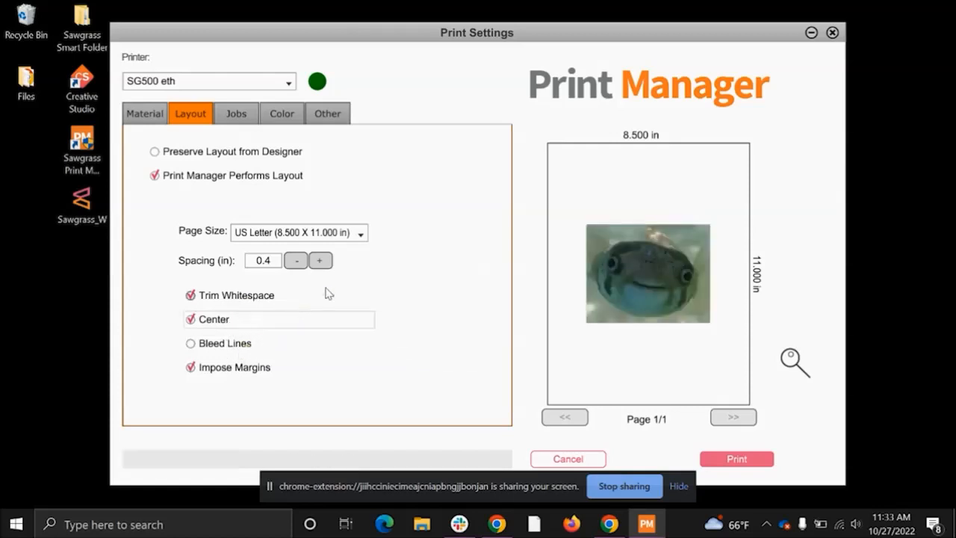
Set the width of the fish image in the print job to 6.5 in.
left_click(236, 114)
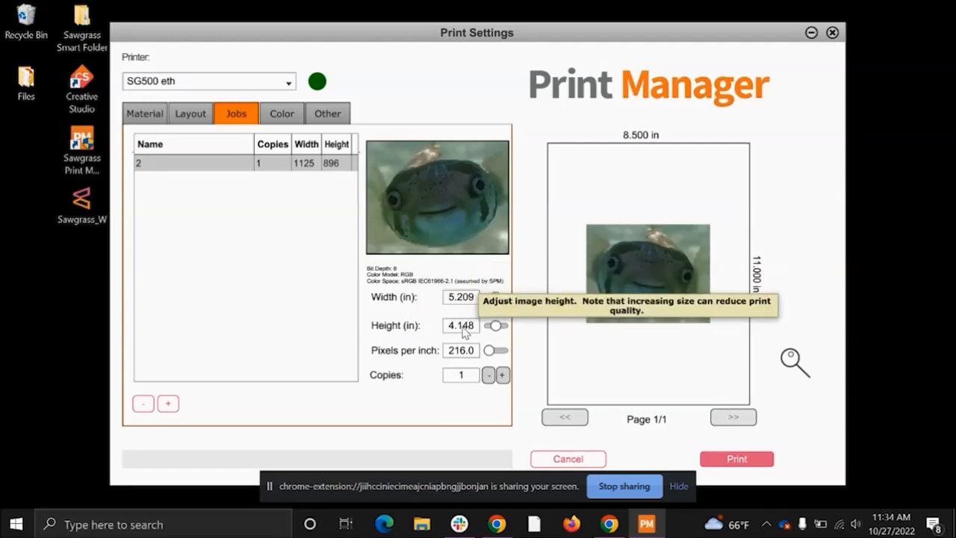
left_click(461, 299)
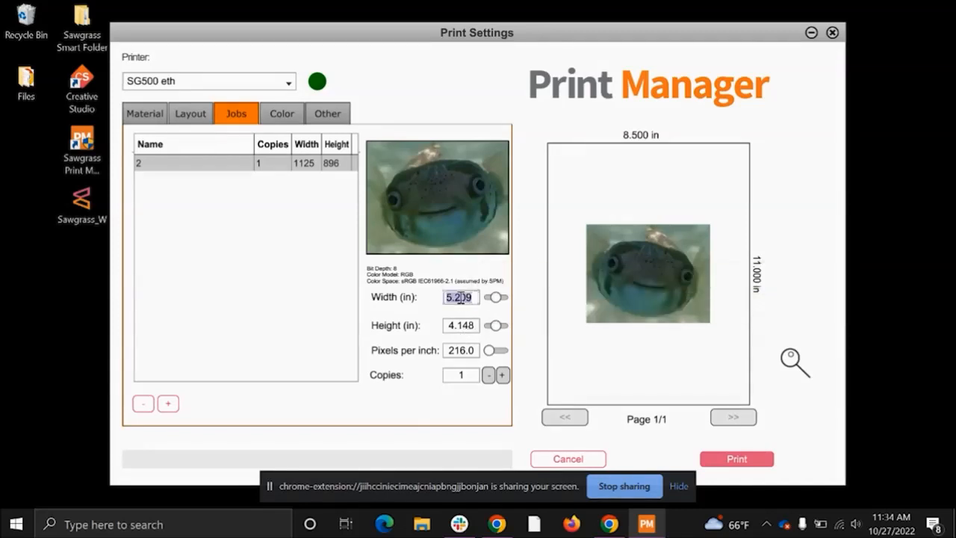
type("6.5")
key("Return")
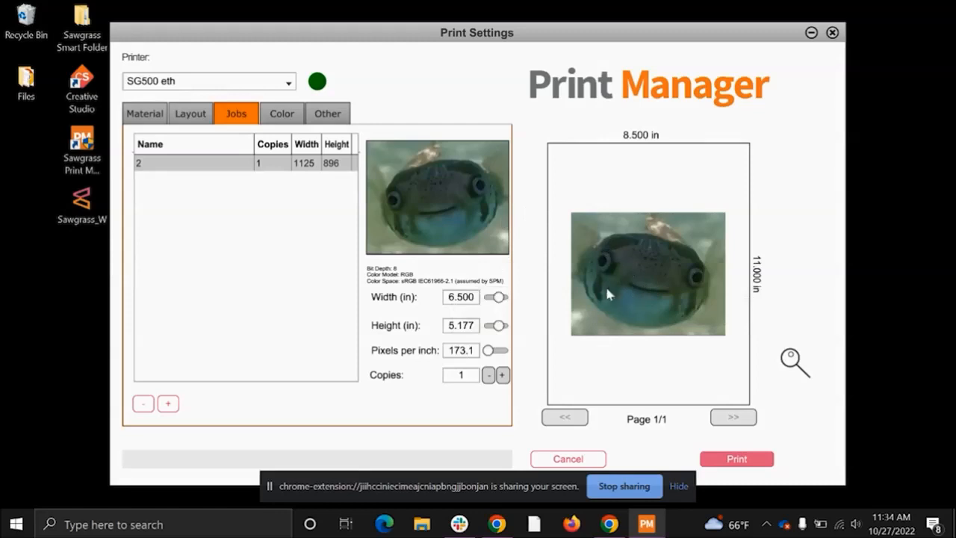
Set the fish image's resolution to 300 pixels per inch and its number of copies to 2.
double_click(460, 351)
key("BackSpace")
type("300")
key("Return")
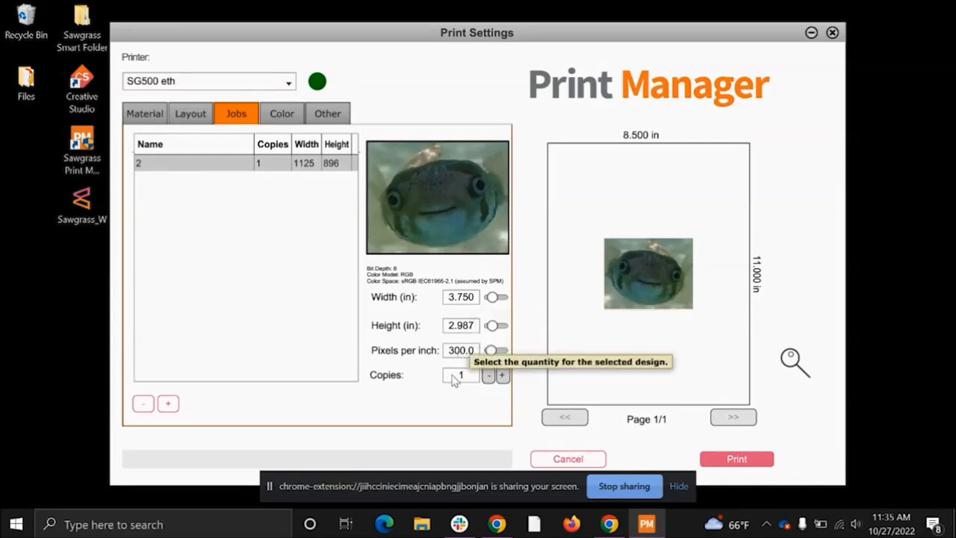
left_click(503, 375)
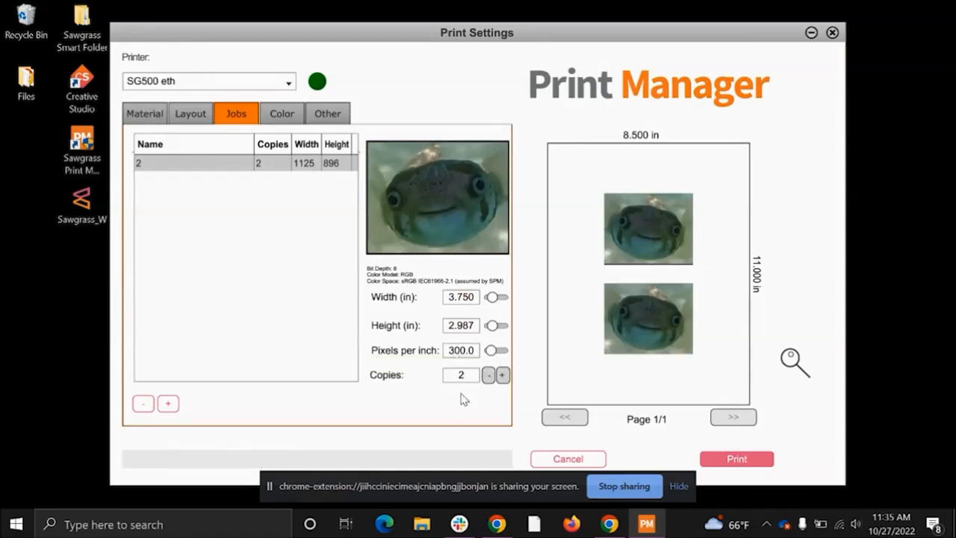
Increase the layout spacing between the two copies to 0.7 in.
left_click(192, 119)
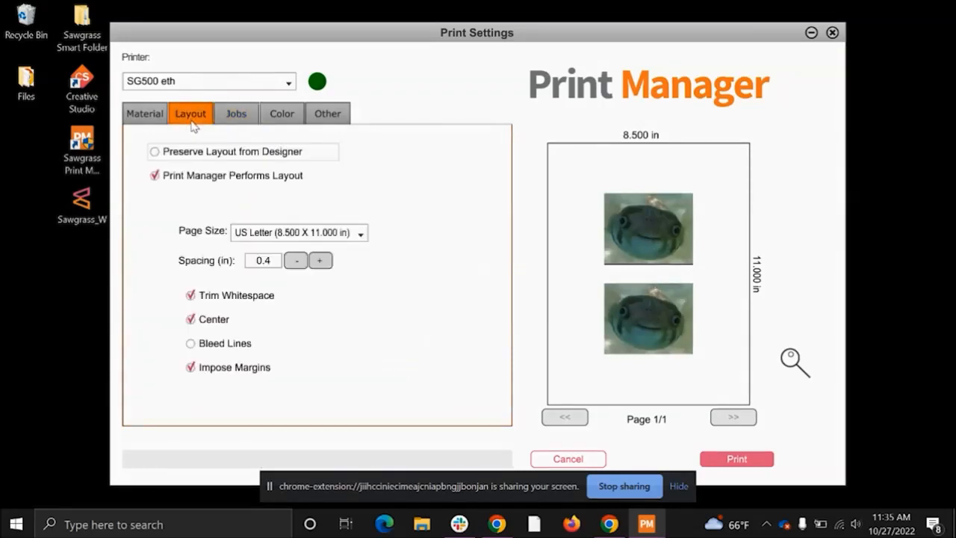
left_click(321, 260)
left_click(323, 261)
left_click(323, 260)
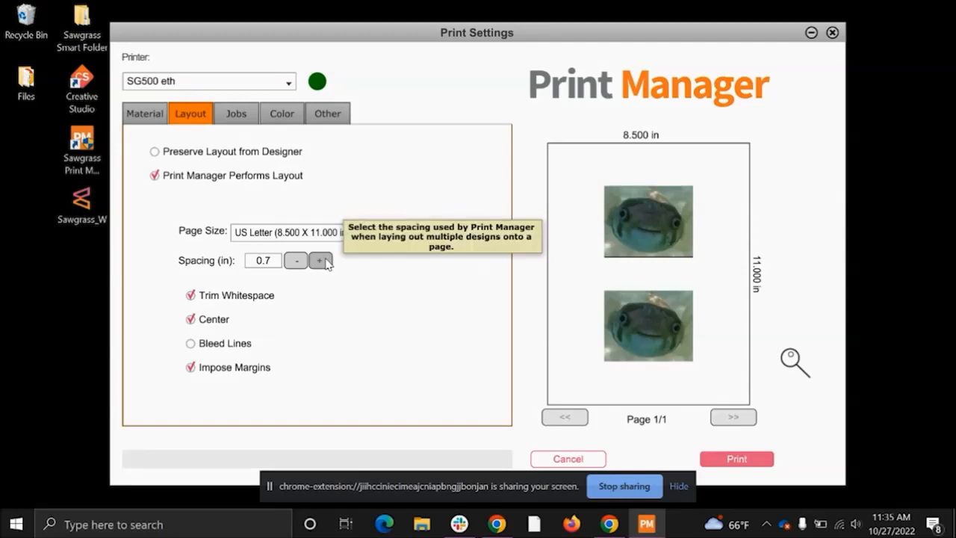
Reduce the layout spacing between the two copies to 0 in.
left_click(296, 261)
left_click(295, 260)
double_click(262, 261)
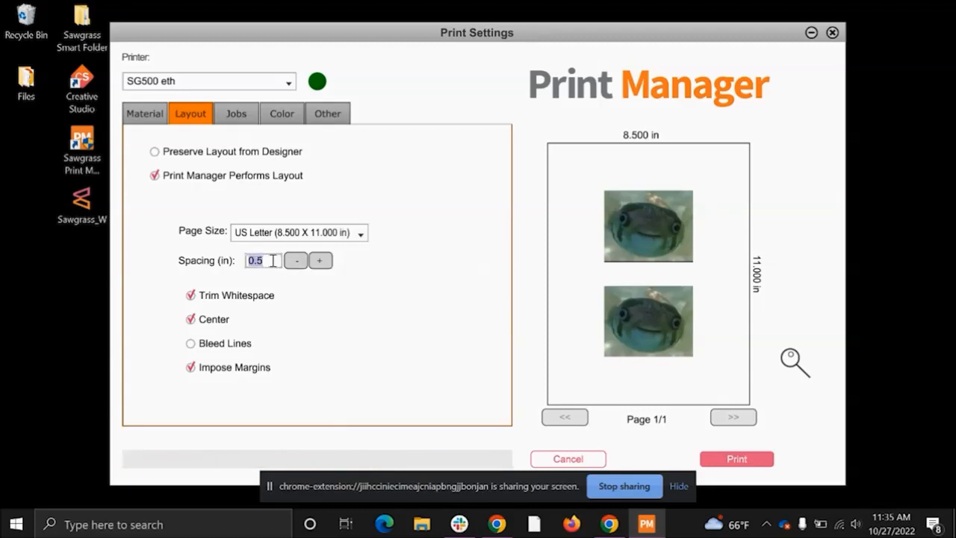
type("0")
key("Return")
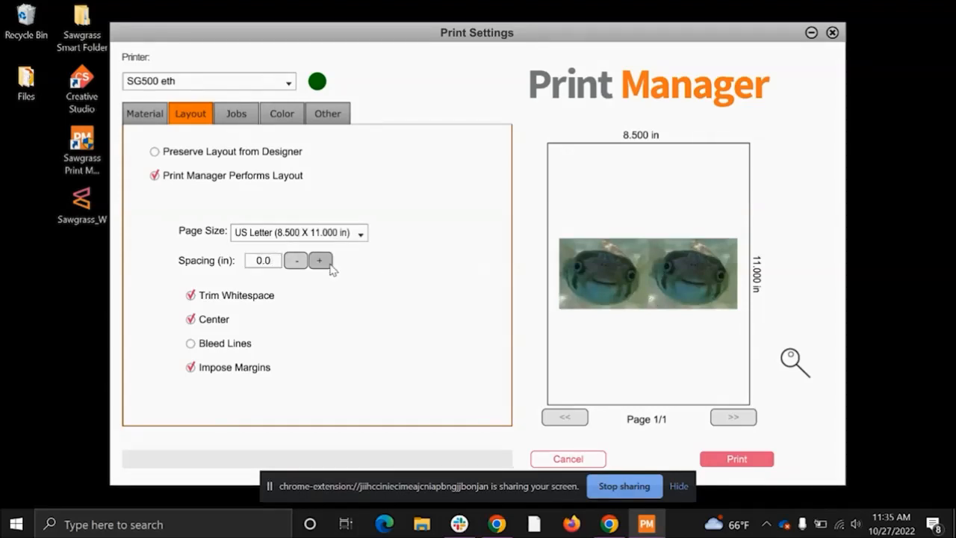
Reduce the fish image's number of copies to 1 in the print job.
left_click(236, 116)
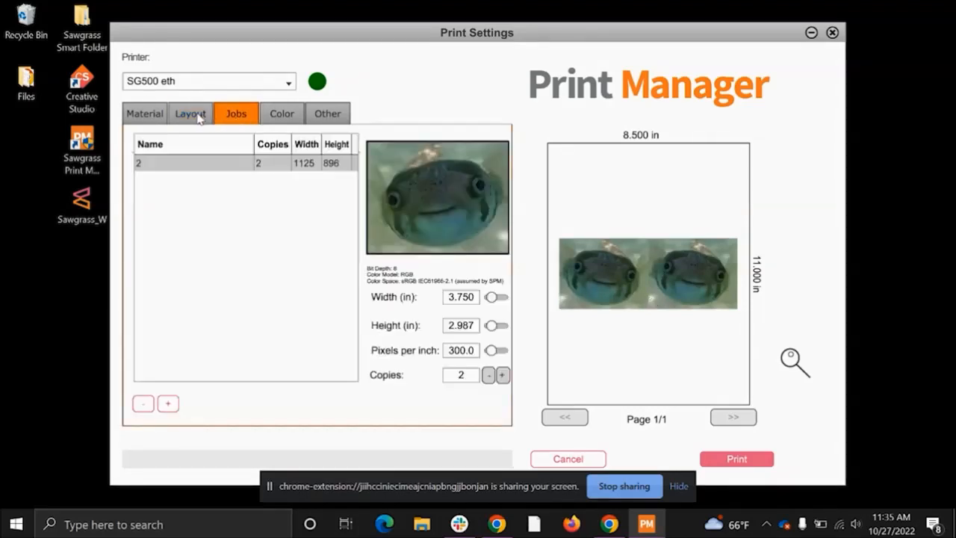
left_click(202, 115)
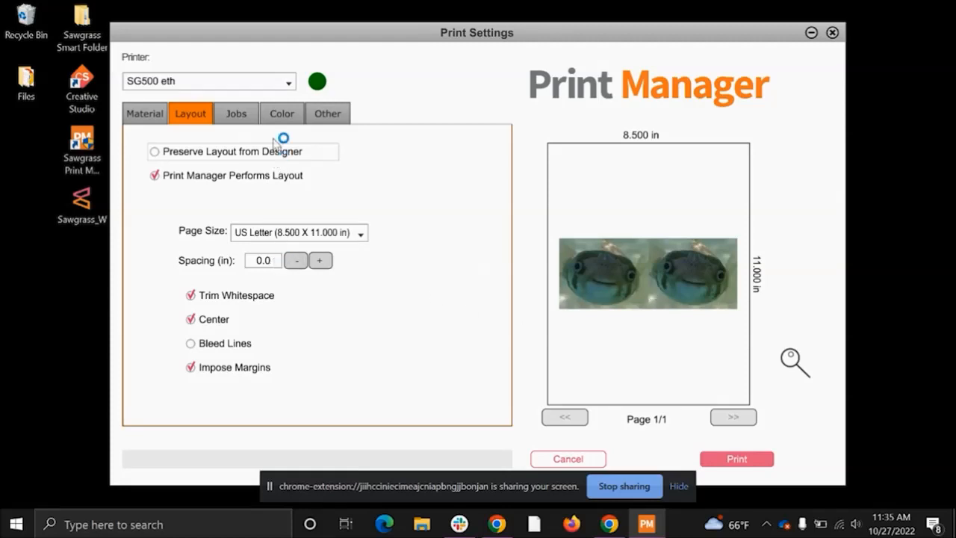
left_click(233, 116)
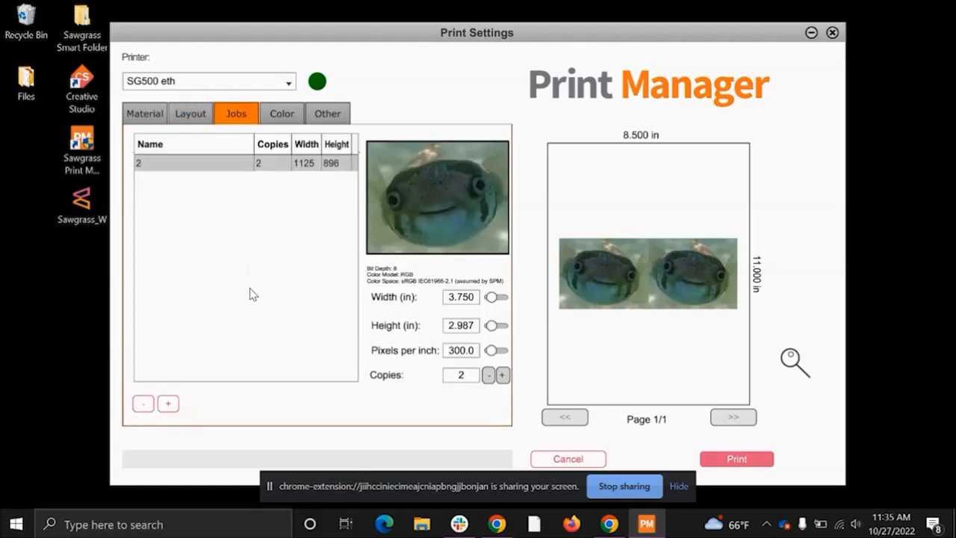
left_click(488, 374)
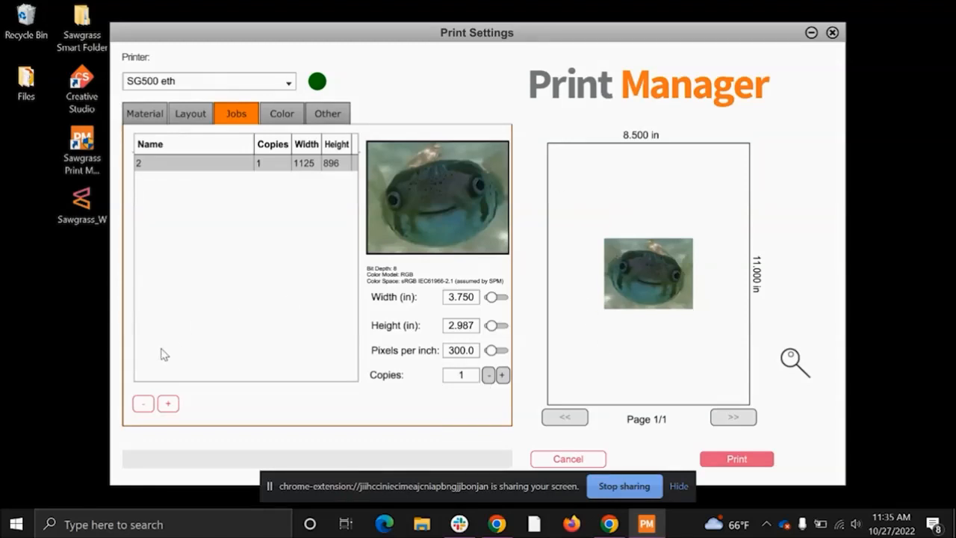
Add the Hedgehog image from the Downloads folder to the print job.
left_click(168, 403)
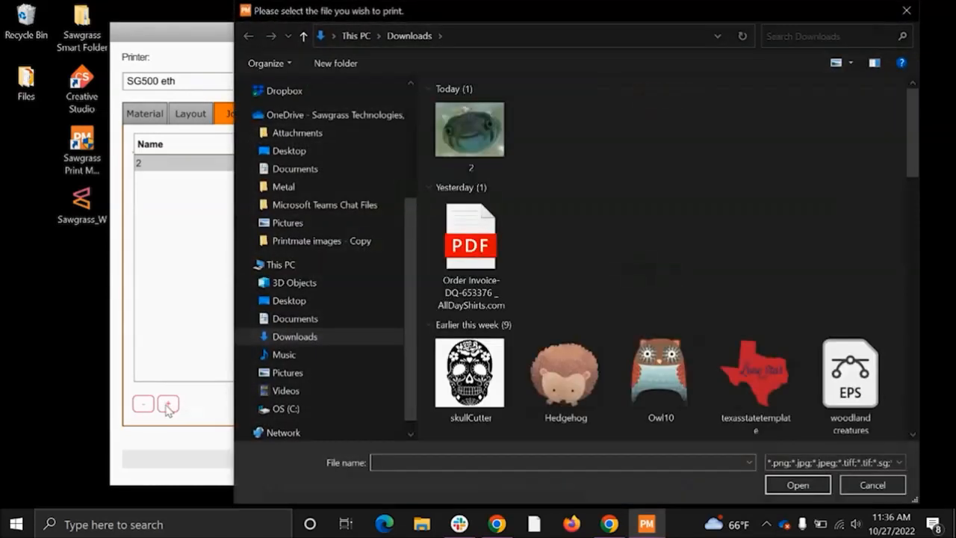
scroll(613, 196, "down", 3)
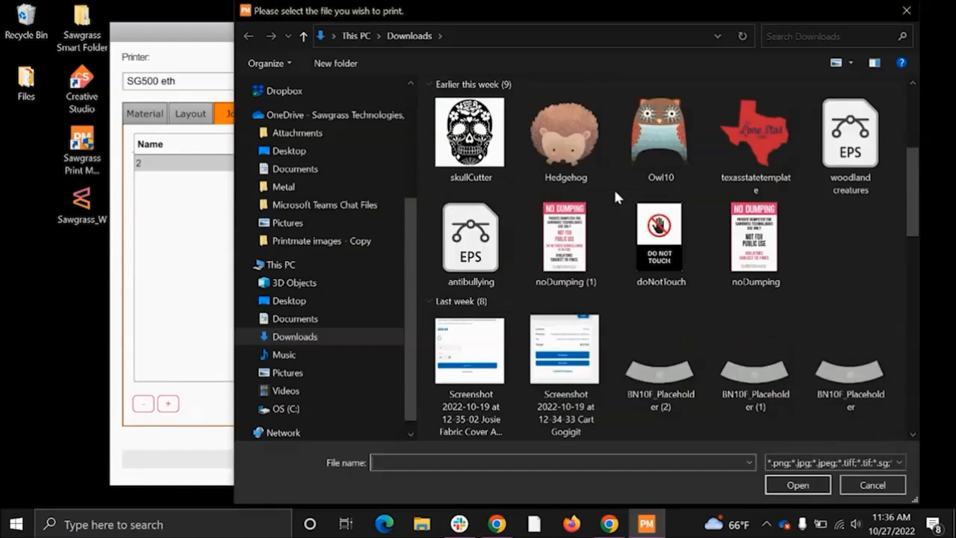
scroll(613, 197, "up", 3)
left_click(575, 321)
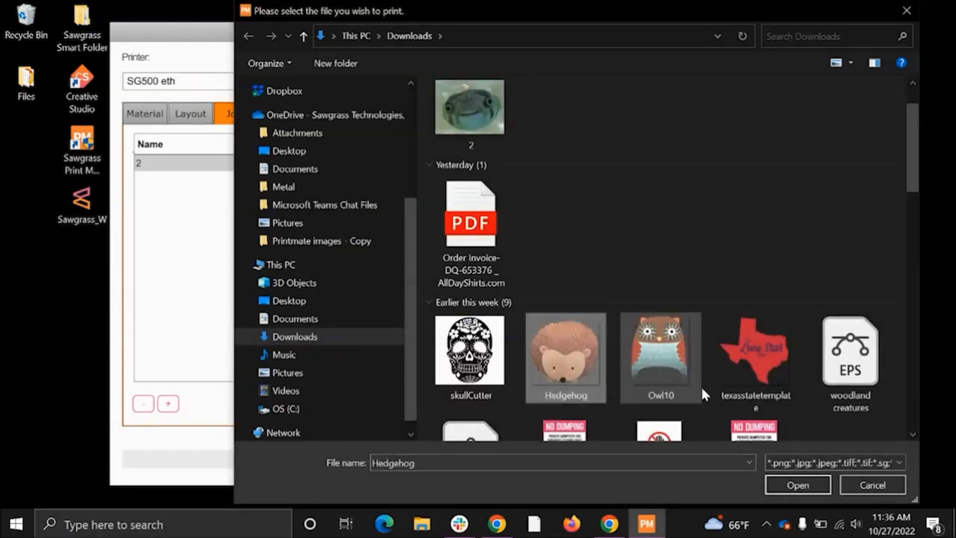
left_click(778, 485)
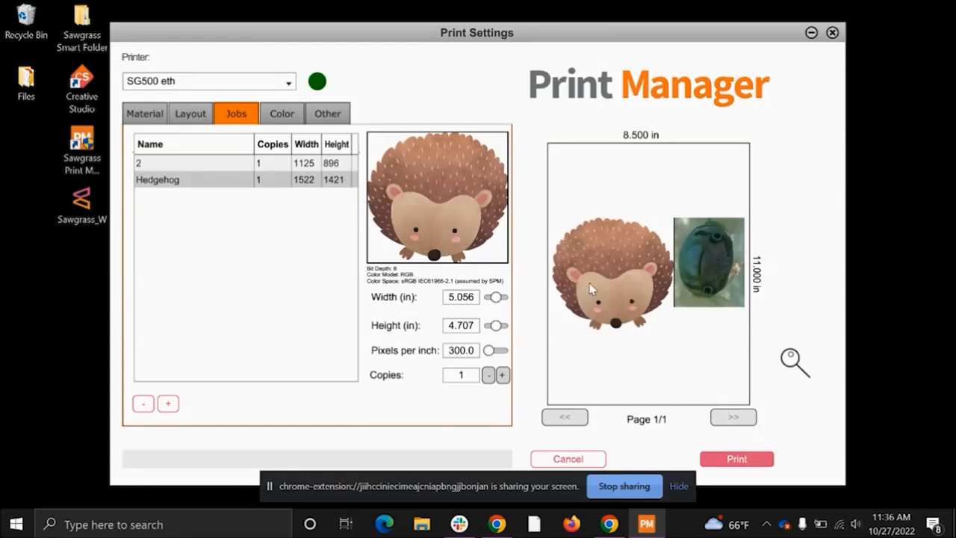
Set the number of copies to 2 for both the fish image and the Hedgehog image.
left_click(199, 166)
left_click(196, 183)
left_click(198, 163)
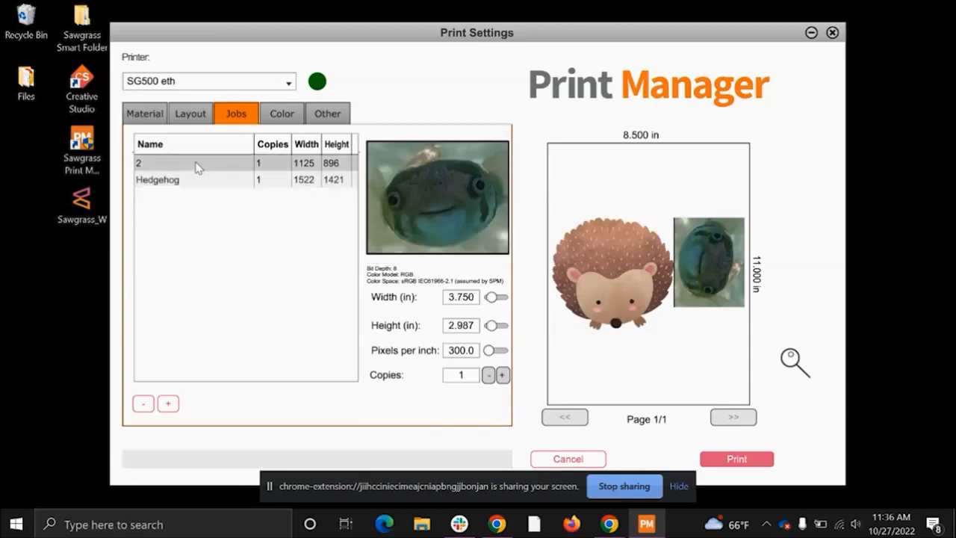
left_click(191, 183)
left_click(190, 166)
left_click(502, 375)
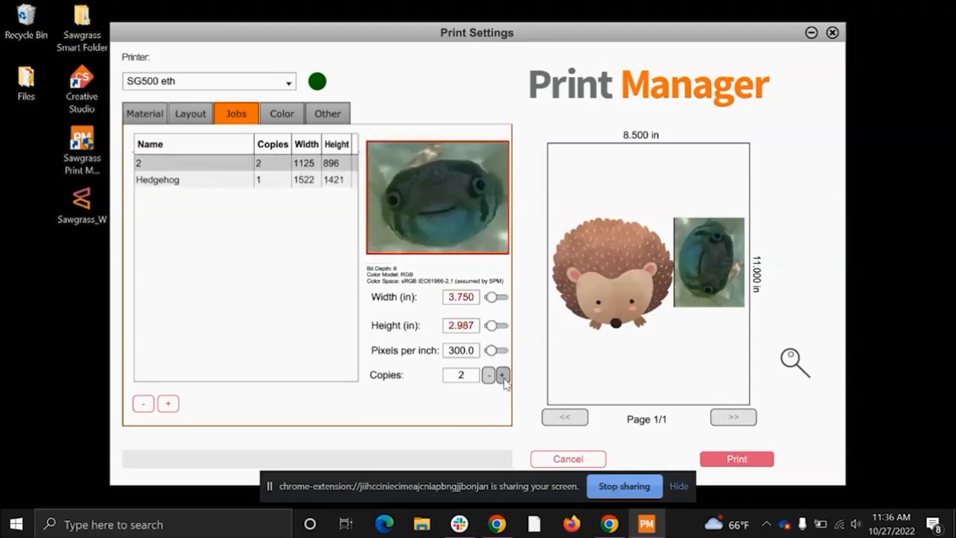
left_click(231, 187)
left_click(502, 374)
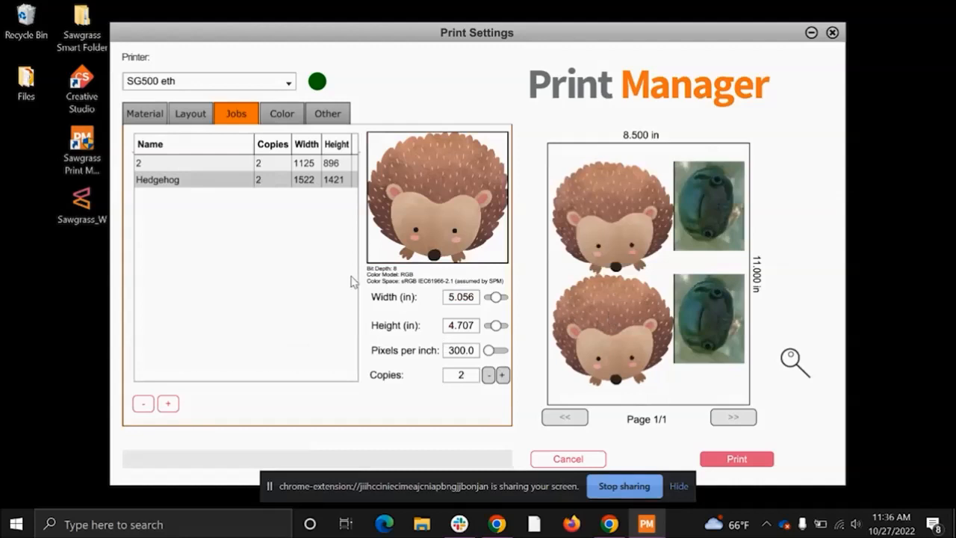
Try a cyan-red color adjustment of 23 and a magenta-green adjustment of -27, and reset all color adjustments.
left_click(281, 113)
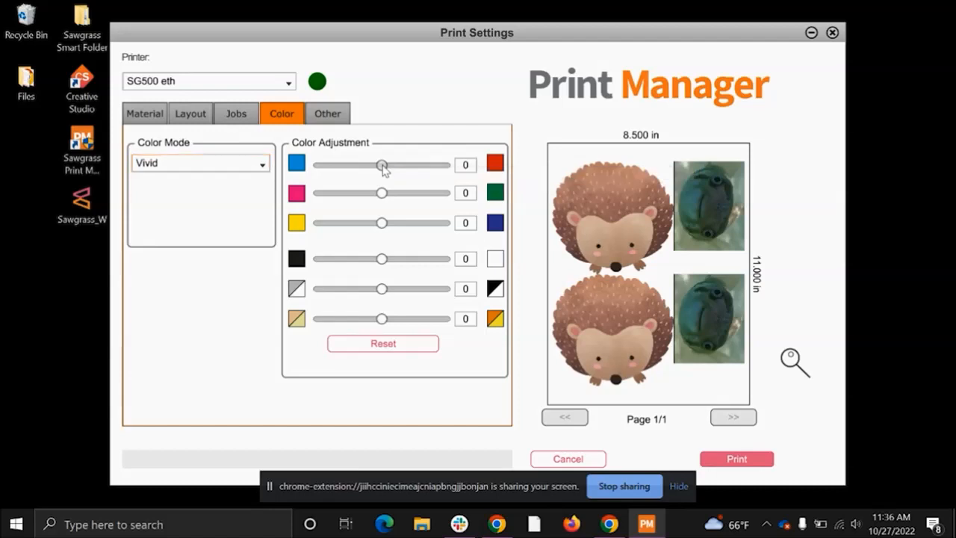
left_click(412, 167)
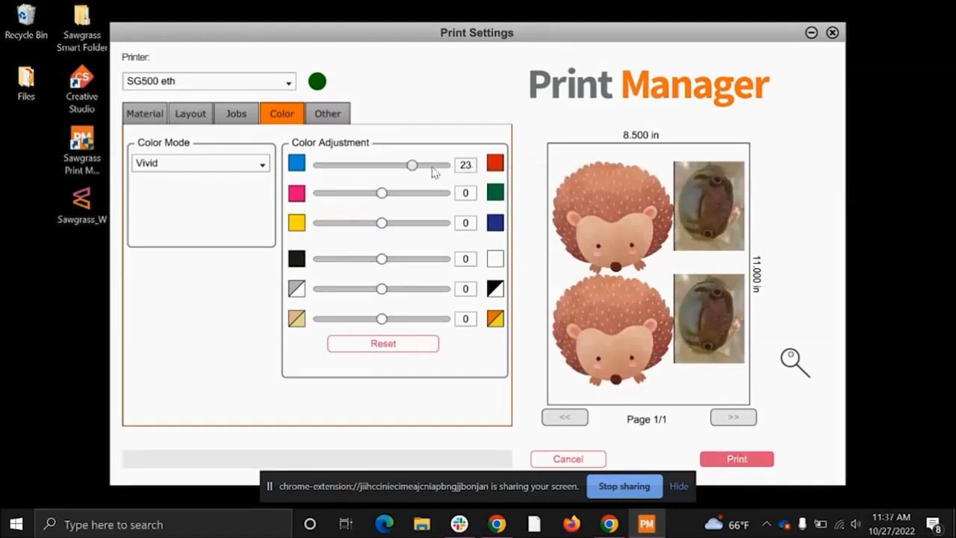
left_click(369, 195)
left_click(347, 197)
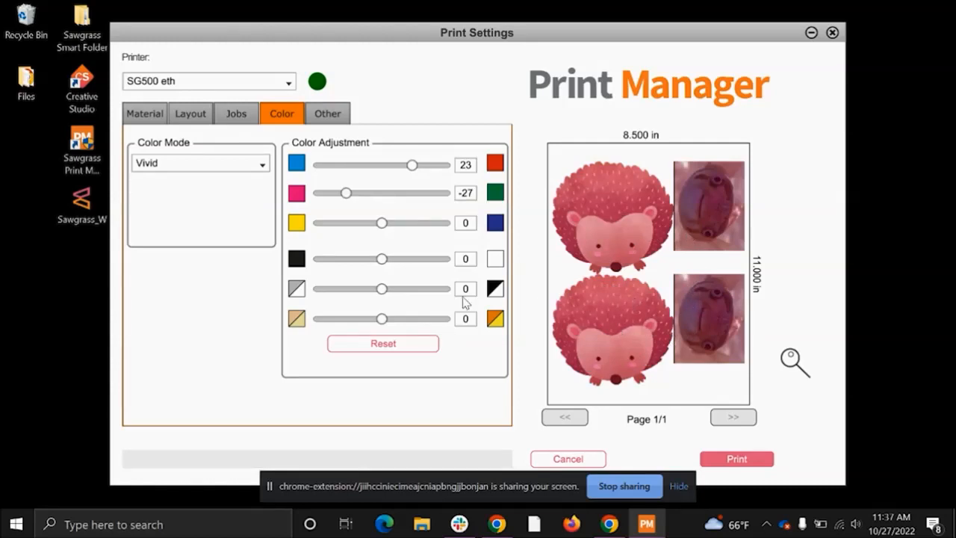
left_click(377, 347)
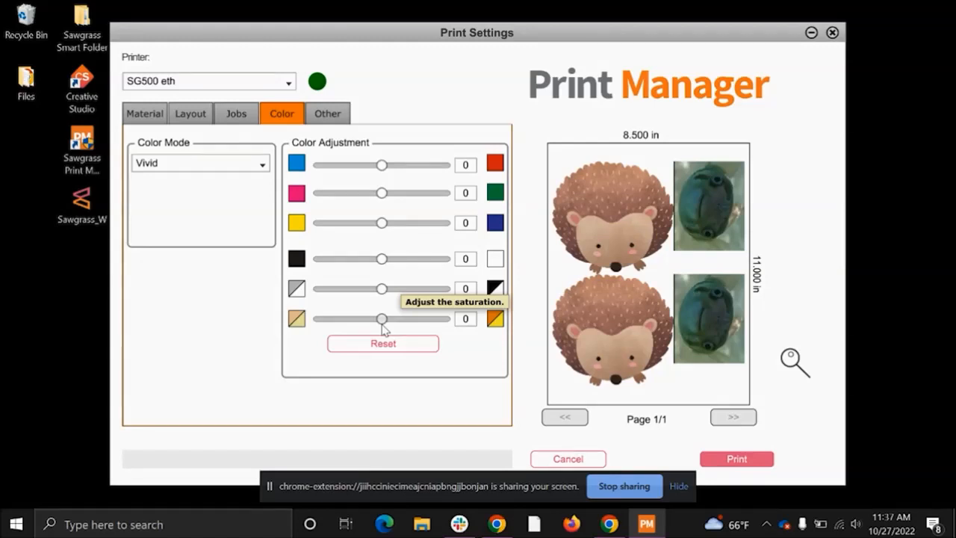
Review the available color modes and look back over the material, layout, job and color settings.
left_click(218, 165)
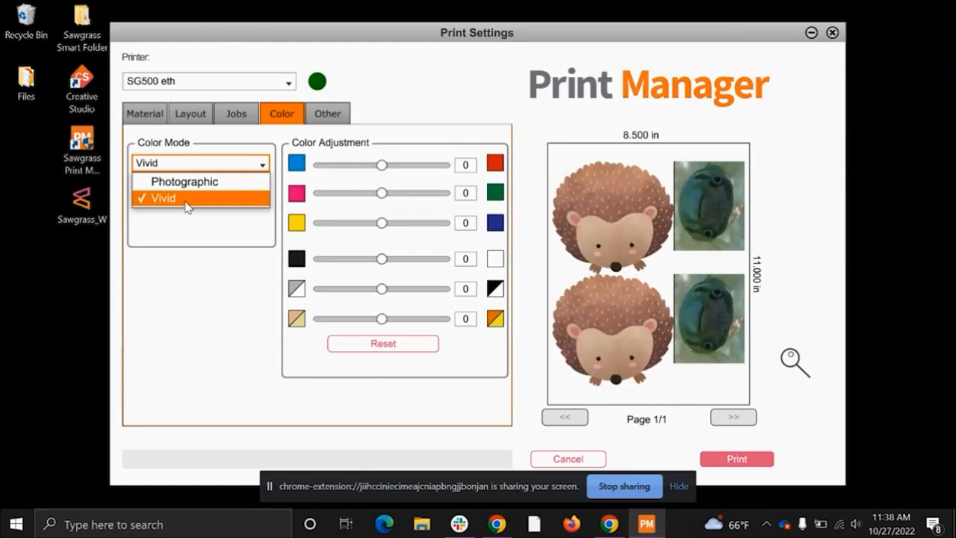
left_click(331, 118)
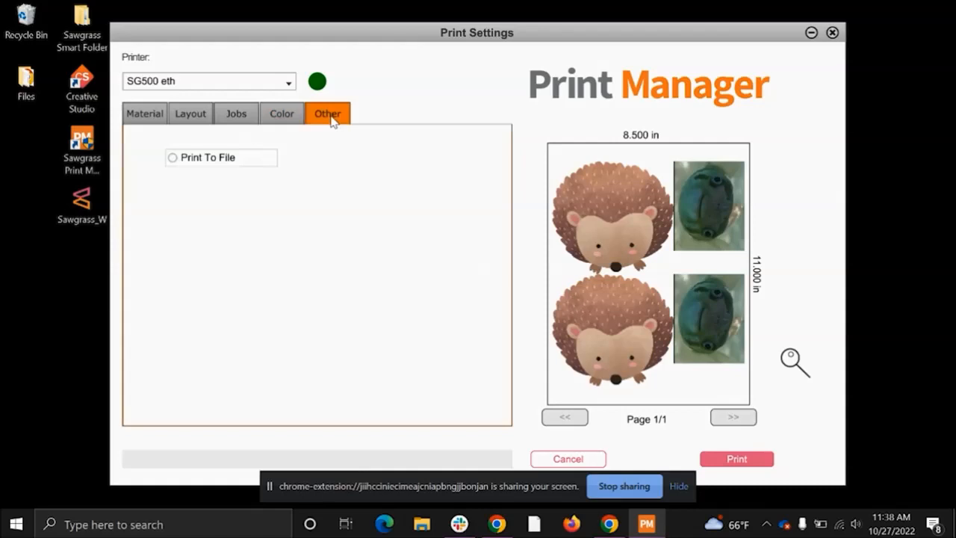
left_click(158, 118)
left_click(190, 117)
left_click(226, 115)
left_click(287, 114)
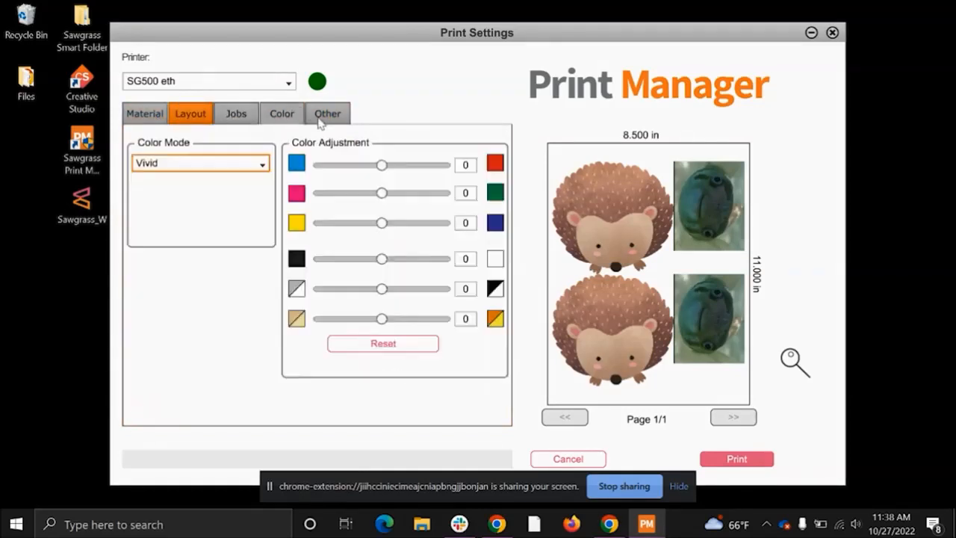
Enable printing to a file and bring up the choice of destination folder.
left_click(320, 118)
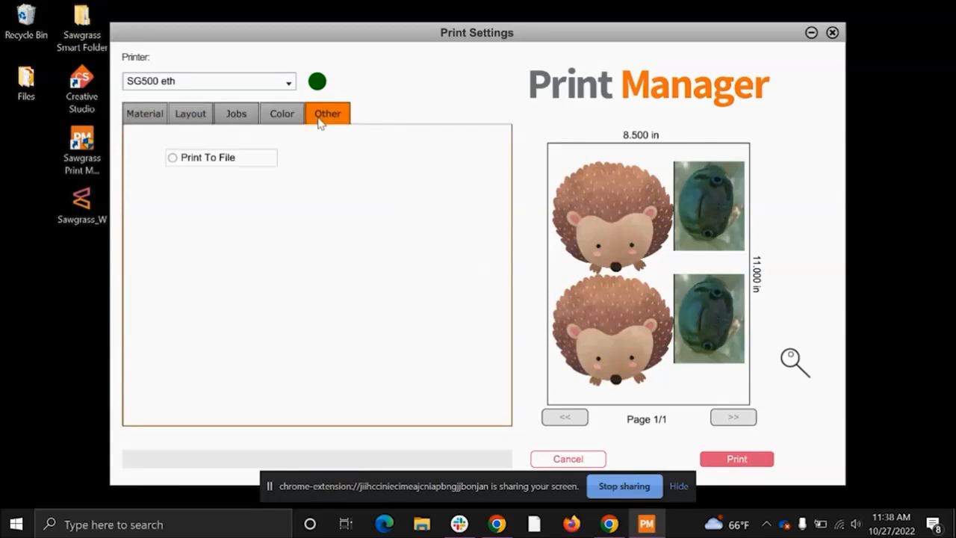
left_click(202, 157)
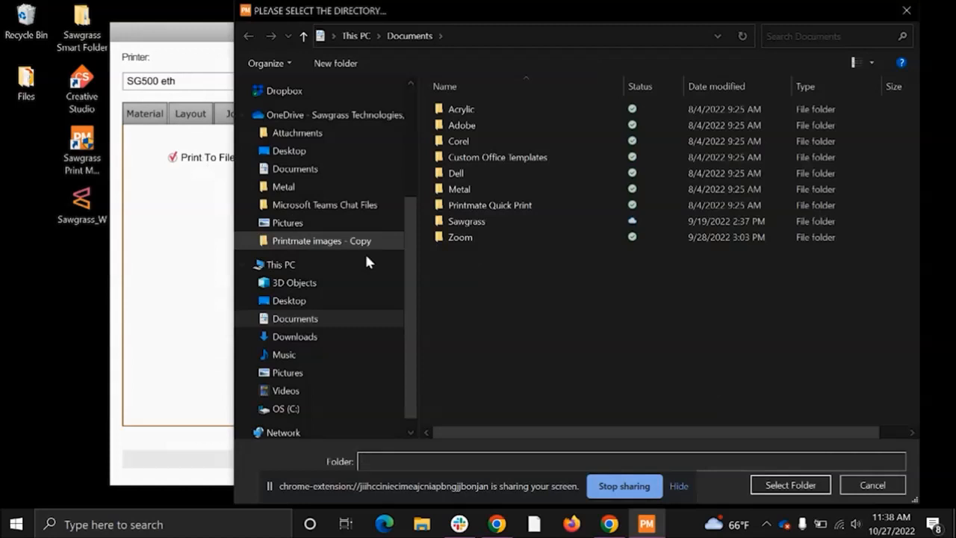